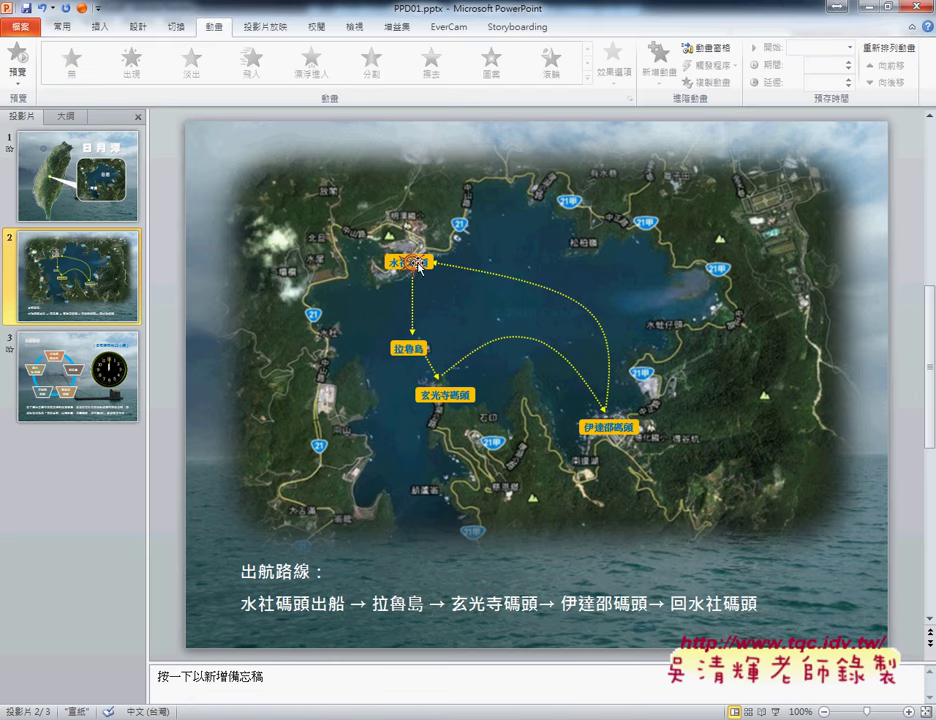
Select the ship-wheel icon at 水社碼頭 on slide 2, with the Insert (插入) commands showing
{"action": "left_click", "coordinate": [412, 263]}
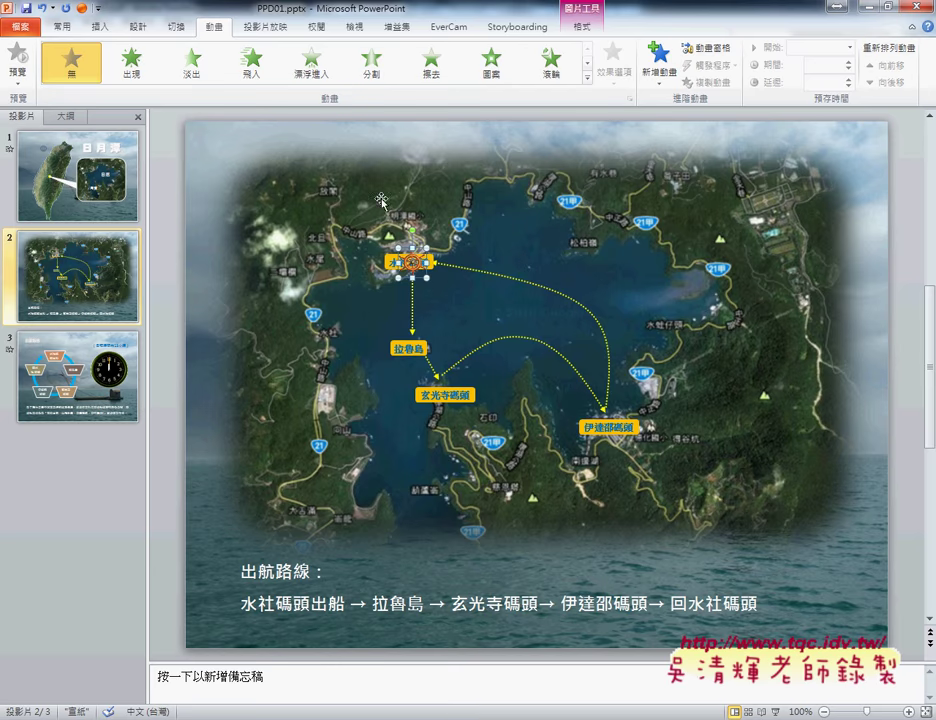
{"action": "left_click", "coordinate": [98, 28]}
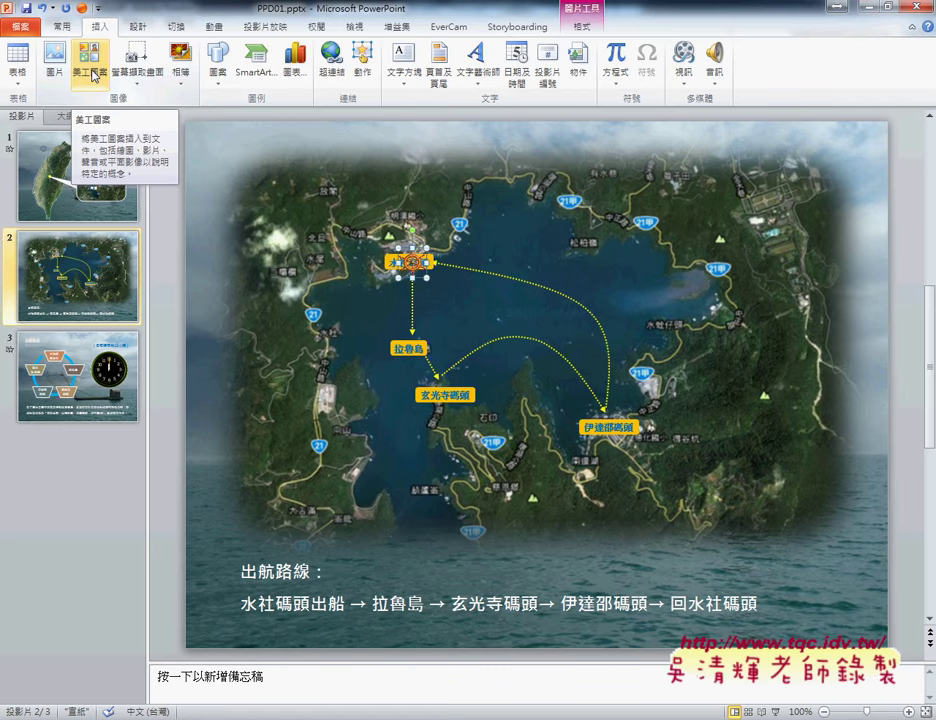
Choose the Custom Path (自訂路徑) motion path for the ship-wheel icon from the animation gallery
{"action": "left_click", "coordinate": [213, 28]}
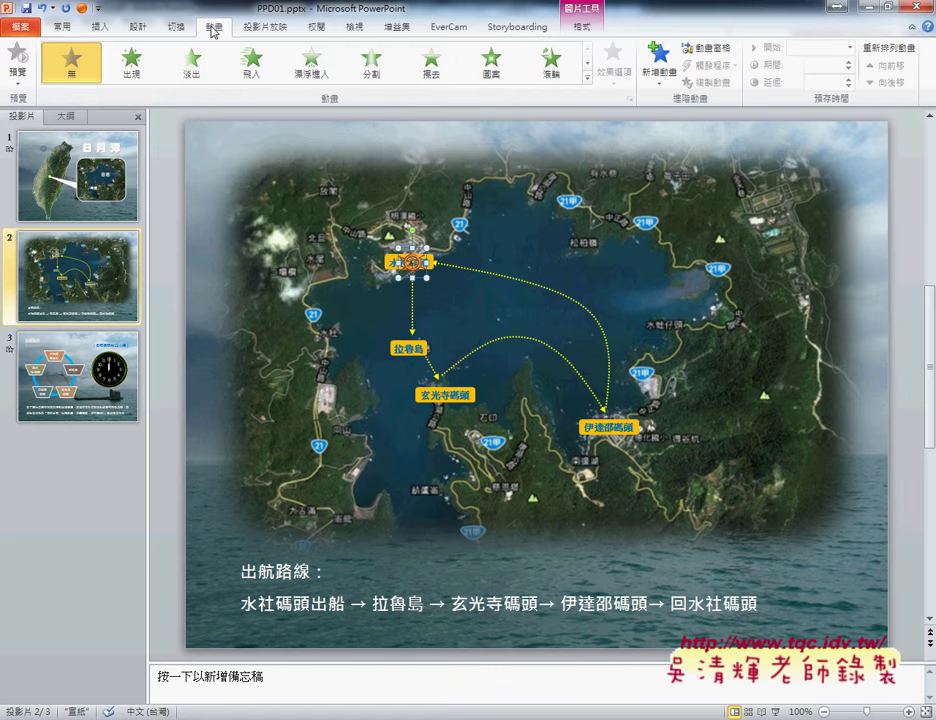
{"action": "left_click", "coordinate": [588, 77]}
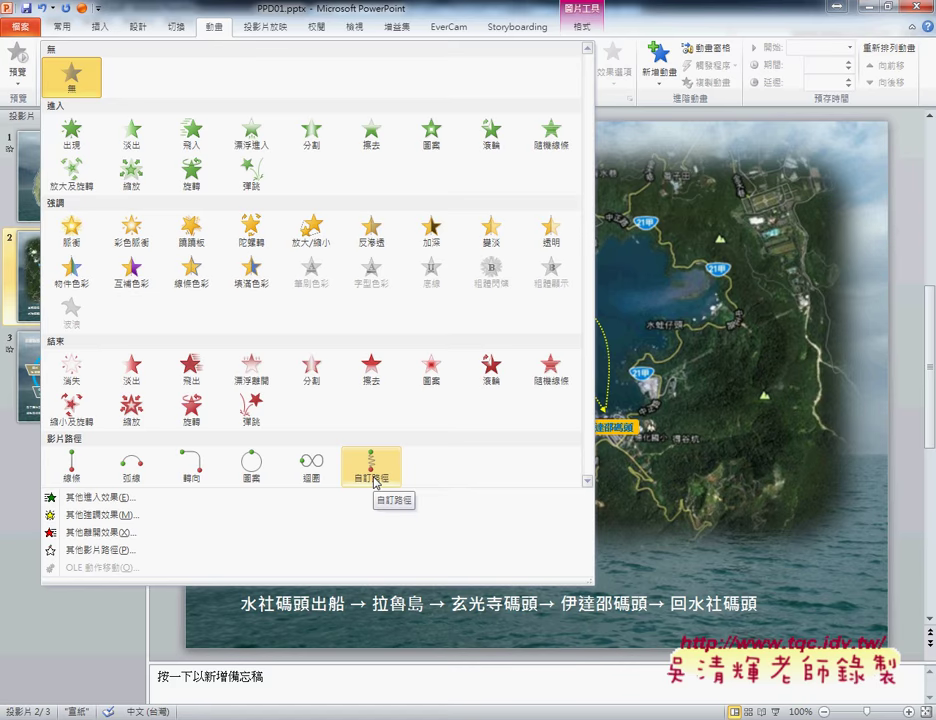
{"action": "left_click", "coordinate": [375, 482]}
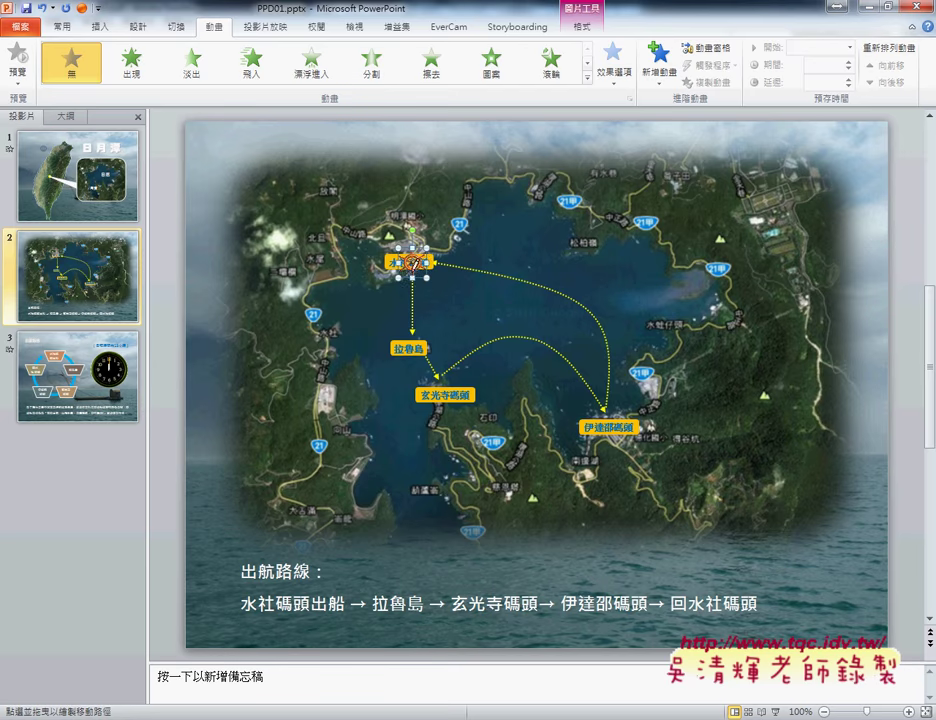
Draw the path through 拉魯島, 玄光寺碼頭 and toward 伊達邵碼頭, closing it at 水社碼頭
{"action": "double_click", "coordinate": [411, 336]}
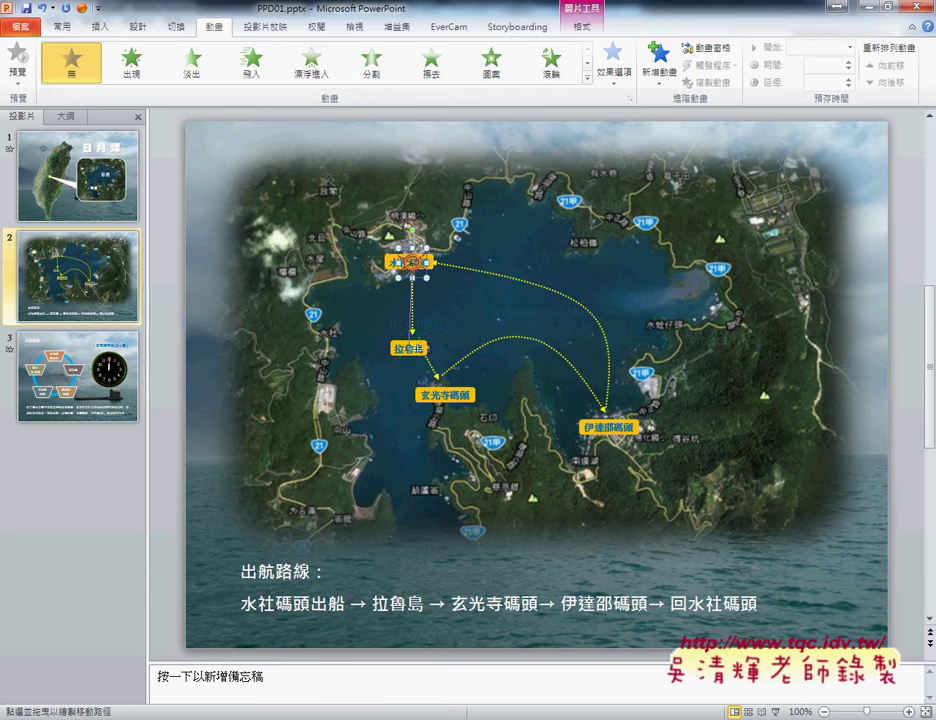
{"action": "left_click", "coordinate": [430, 352]}
{"action": "double_click", "coordinate": [440, 376]}
{"action": "left_click", "coordinate": [538, 341]}
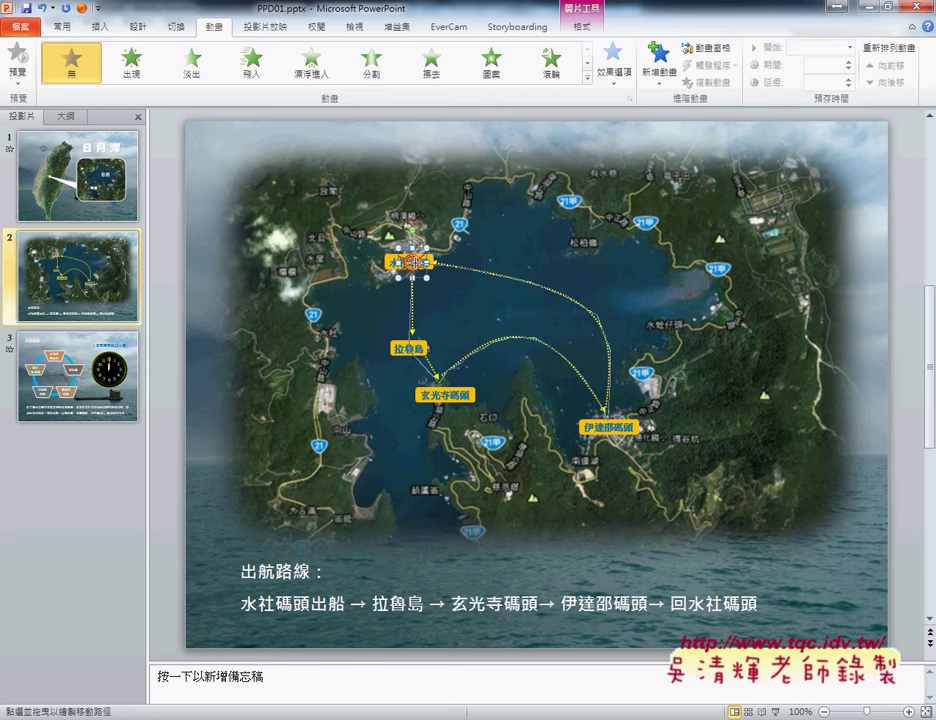
{"action": "left_click", "coordinate": [413, 262]}
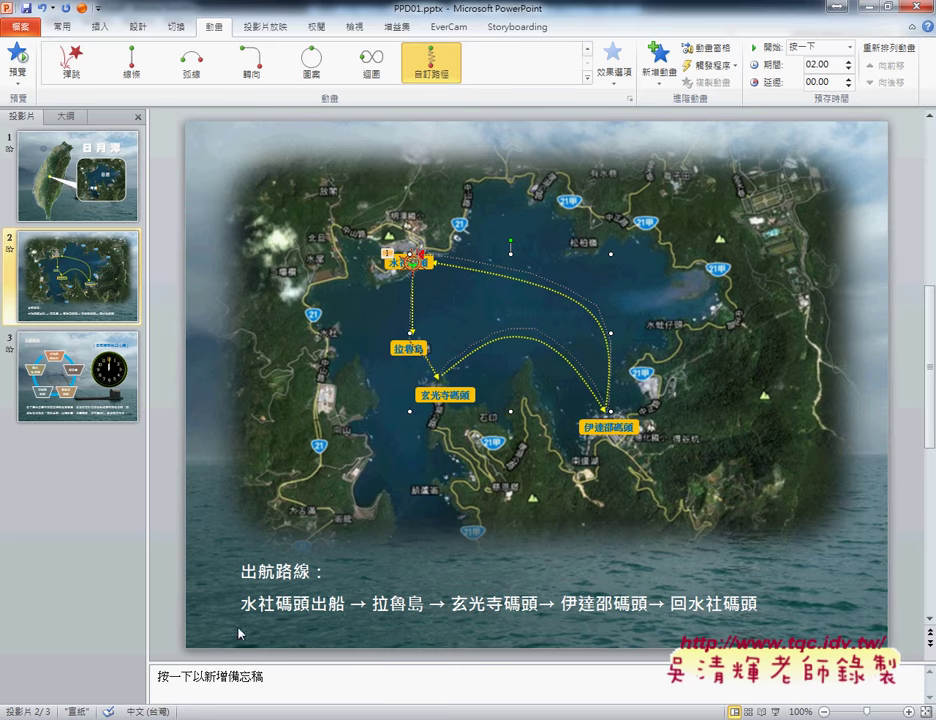
{"action": "key", "text": "alt+Tab"}
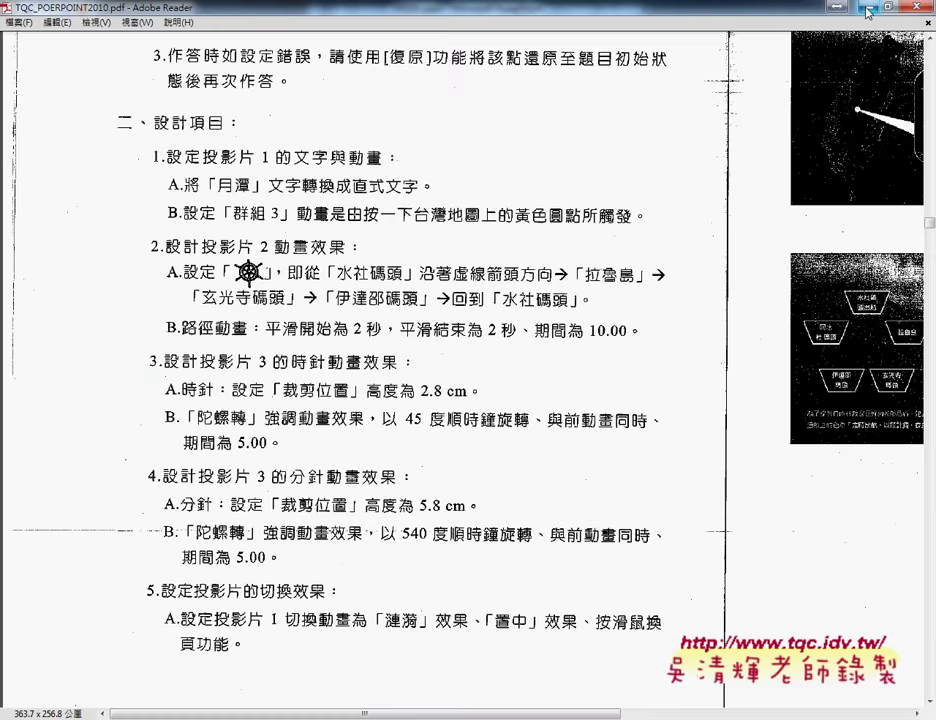
{"action": "key", "text": "alt+Tab"}
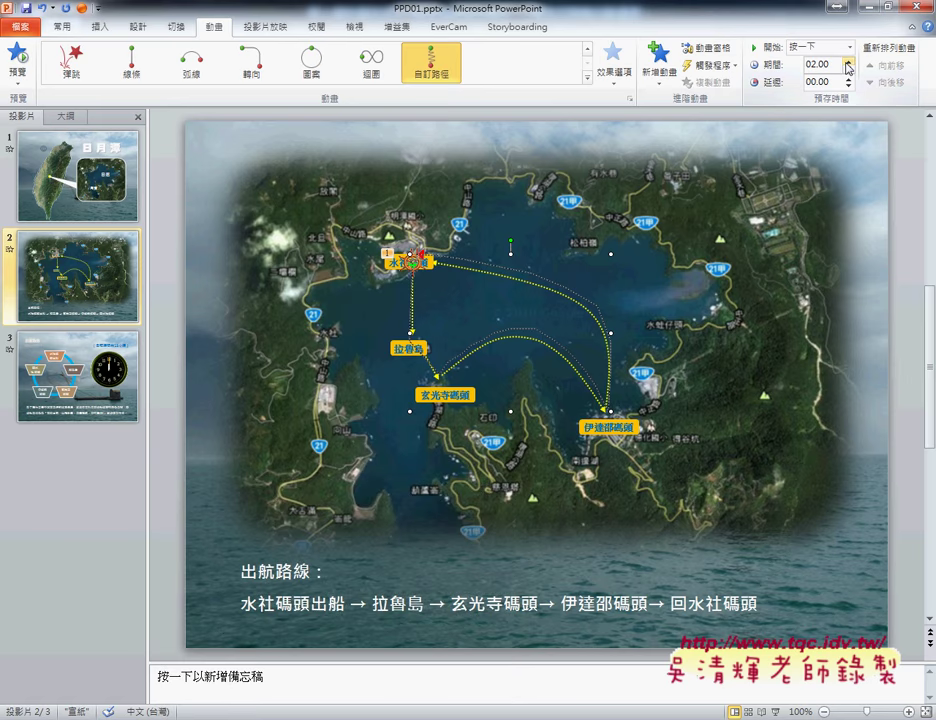
Change the path animation's Duration (期間) value to 10.00 seconds
{"action": "double_click", "coordinate": [819, 64]}
{"action": "type", "text": "03.00"}
{"action": "left_click_drag", "start_coordinate": [814, 64], "coordinate": [803, 70]}
{"action": "type", "text": "10"}
Open and widen the Animation Pane, preview the 圖片 12 path twice, then open its dropdown
{"action": "left_click", "coordinate": [707, 50]}
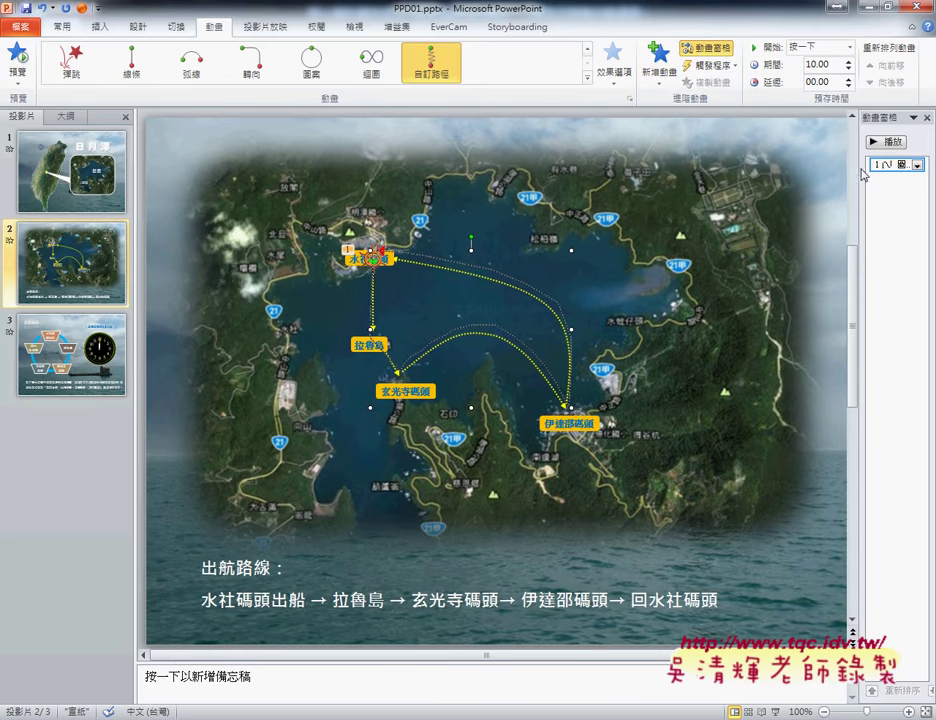
{"action": "left_click_drag", "start_coordinate": [852, 176], "coordinate": [722, 176]}
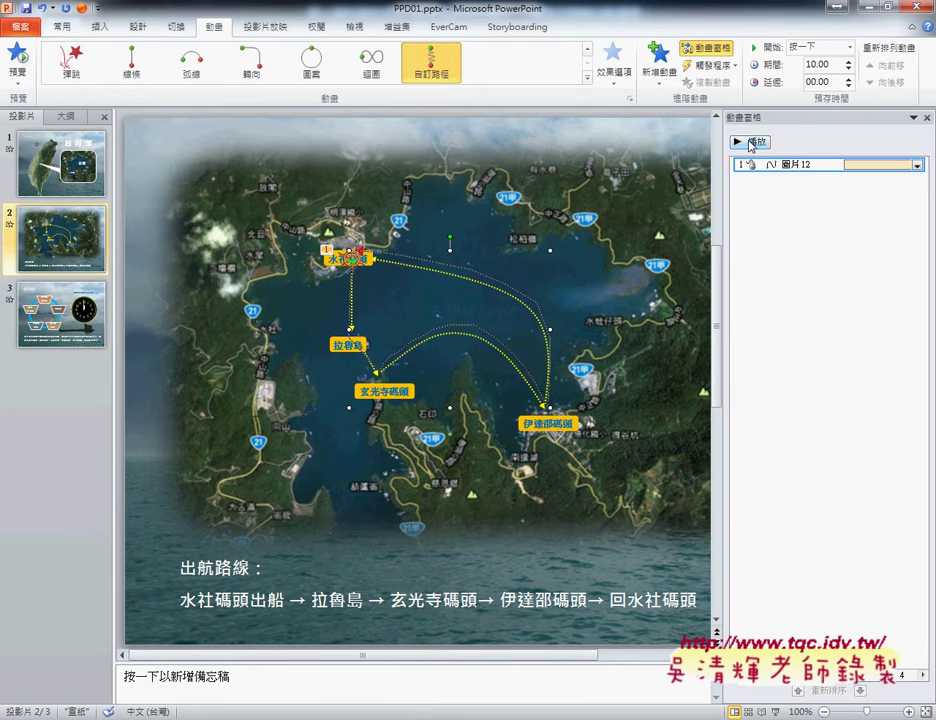
{"action": "left_click", "coordinate": [752, 143]}
{"action": "left_click", "coordinate": [754, 143]}
{"action": "left_click", "coordinate": [918, 166]}
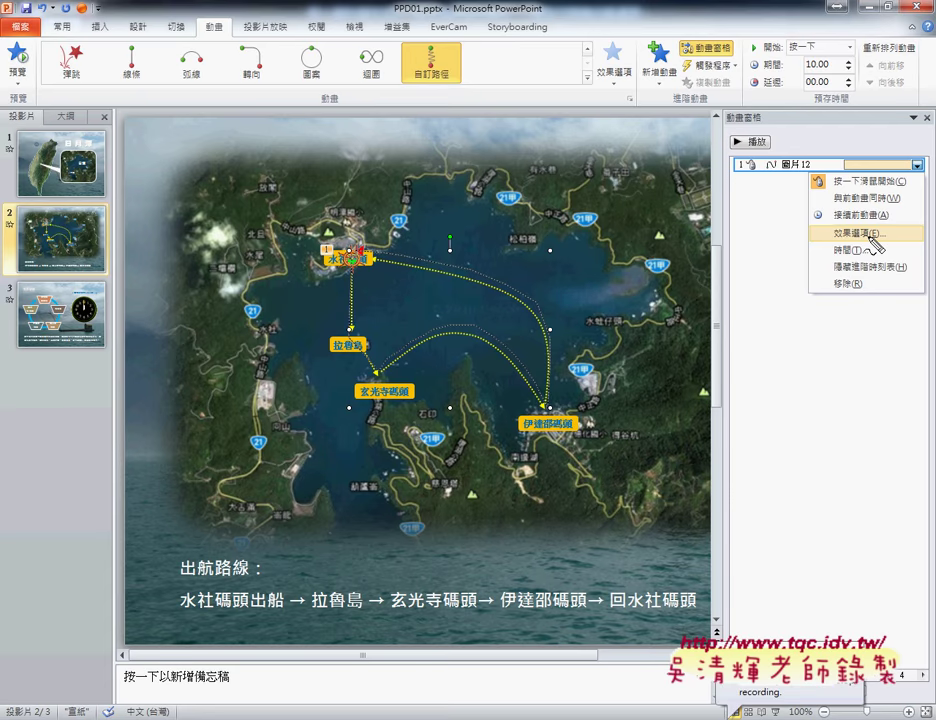
Dismiss the 圖片 12 choices menu with Esc, then reopen the entry's dropdown
{"action": "left_click_drag", "start_coordinate": [872, 230], "coordinate": [866, 229]}
{"action": "left_click_drag", "start_coordinate": [924, 153], "coordinate": [920, 155]}
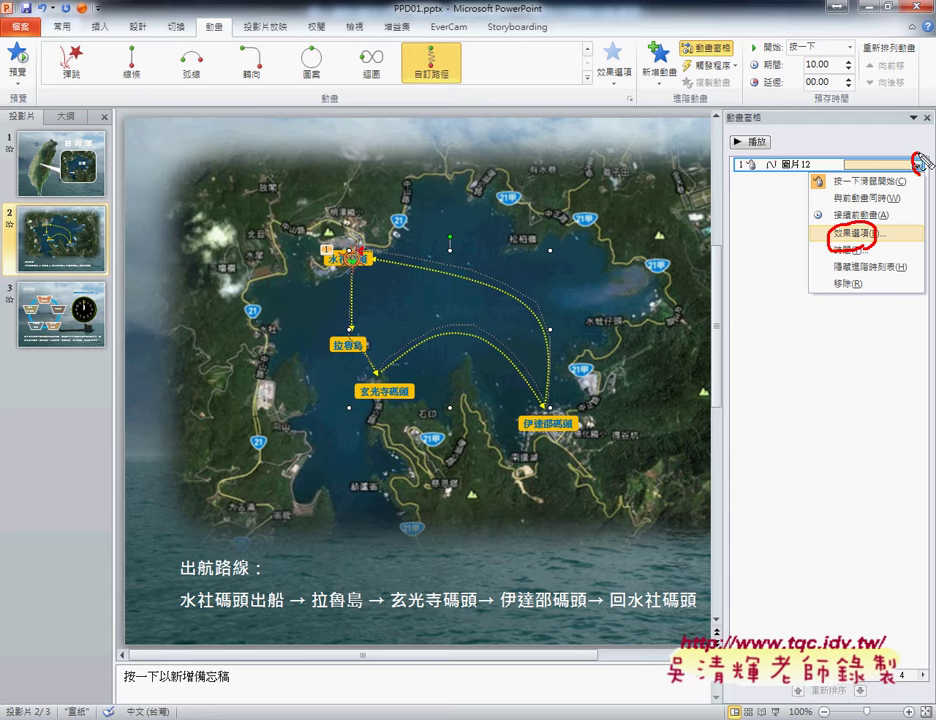
{"action": "mouse_move", "coordinate": [724, 38]}
{"action": "left_mouse_down"}
{"action": "mouse_move", "coordinate": [733, 58]}
{"action": "mouse_move", "coordinate": [883, 185]}
{"action": "left_mouse_up"}
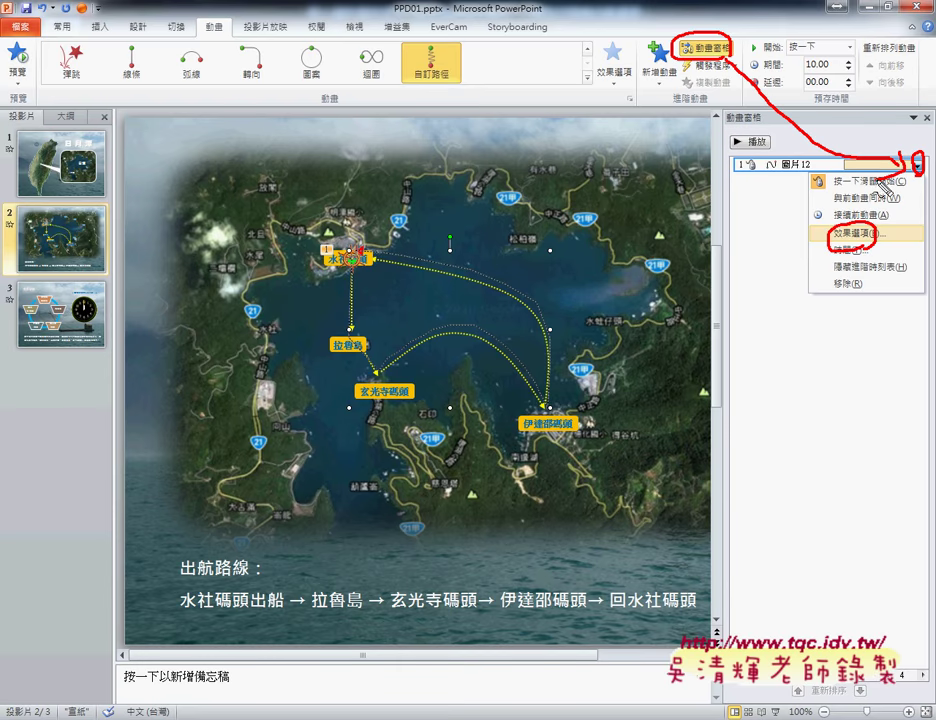
{"action": "key", "text": "Escape"}
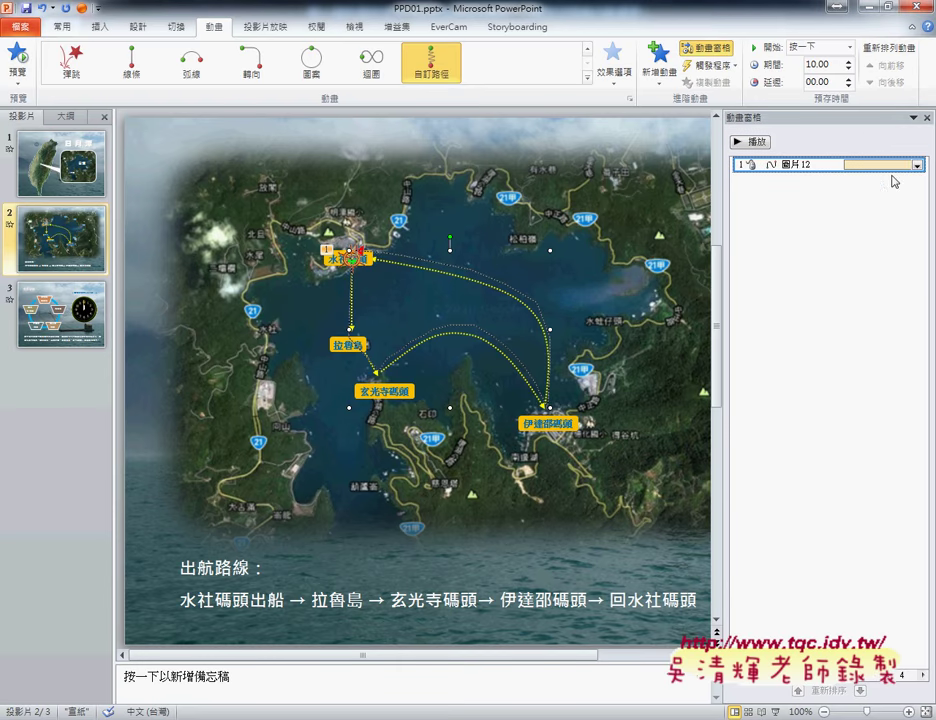
{"action": "left_click", "coordinate": [916, 165]}
Set 圖片 12's smooth start (平滑開始) and smooth end (平滑結束) to 2 秒, then preview the path
{"action": "left_click", "coordinate": [884, 232]}
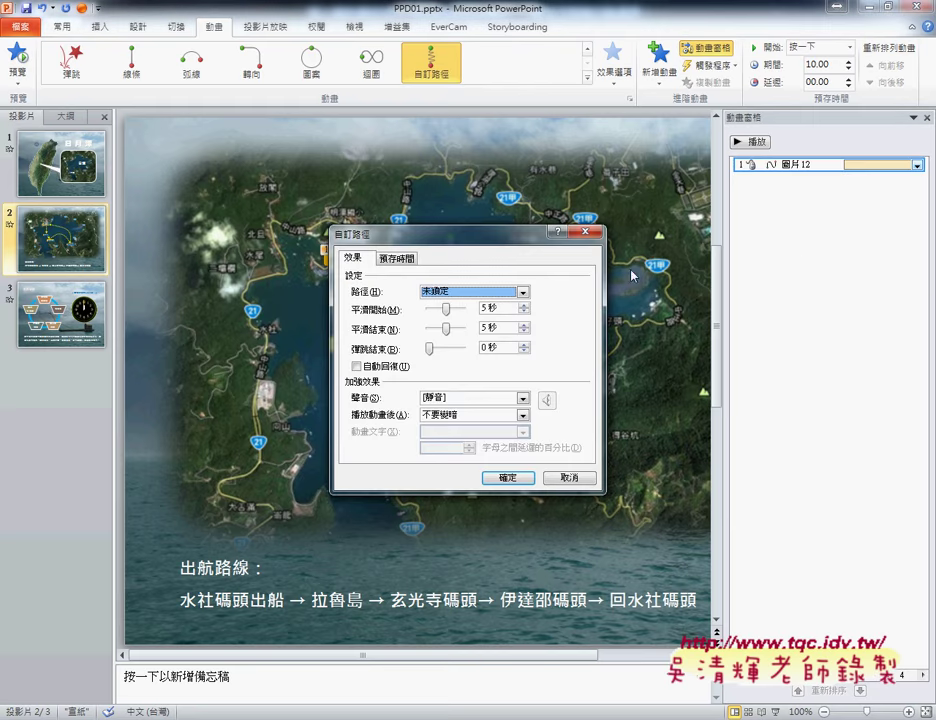
{"action": "double_click", "coordinate": [487, 309]}
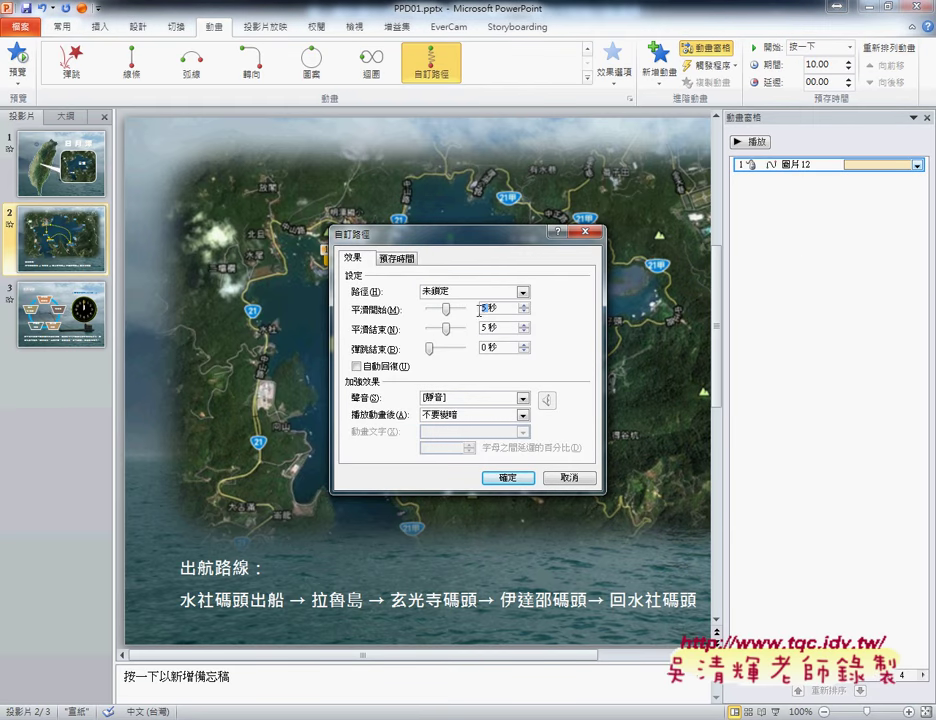
{"action": "type", "text": "2"}
{"action": "double_click", "coordinate": [487, 327]}
{"action": "type", "text": "2"}
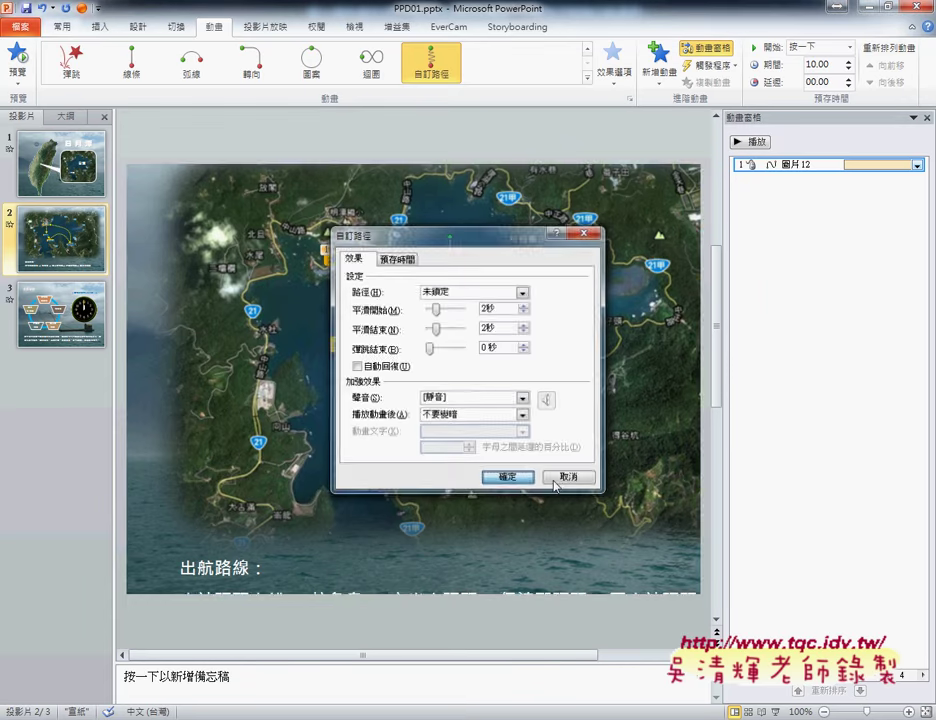
{"action": "left_click", "coordinate": [507, 477]}
{"action": "left_click", "coordinate": [764, 149]}
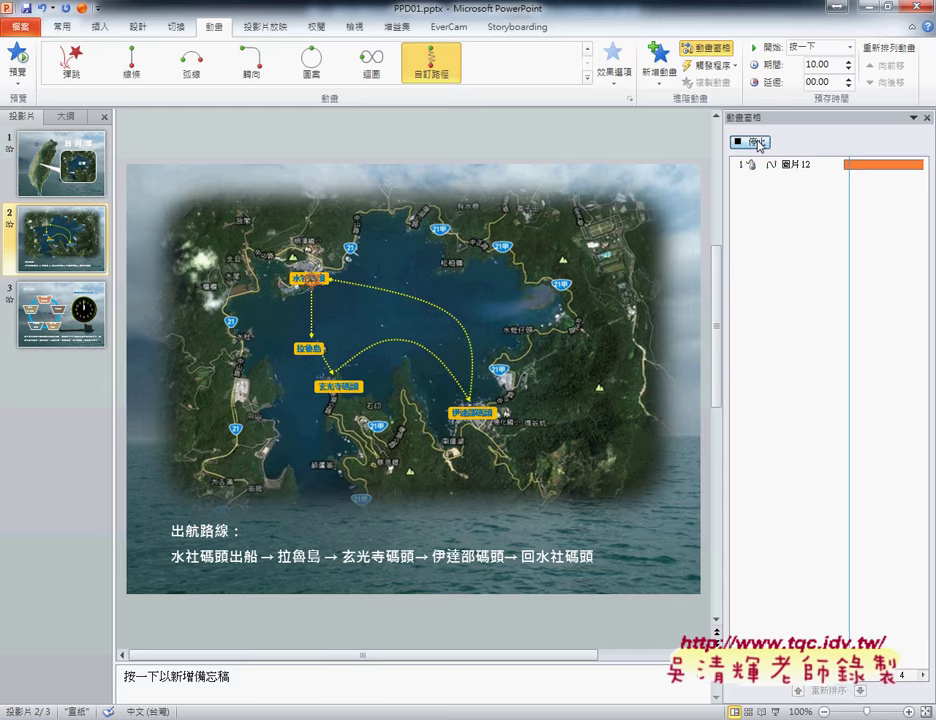